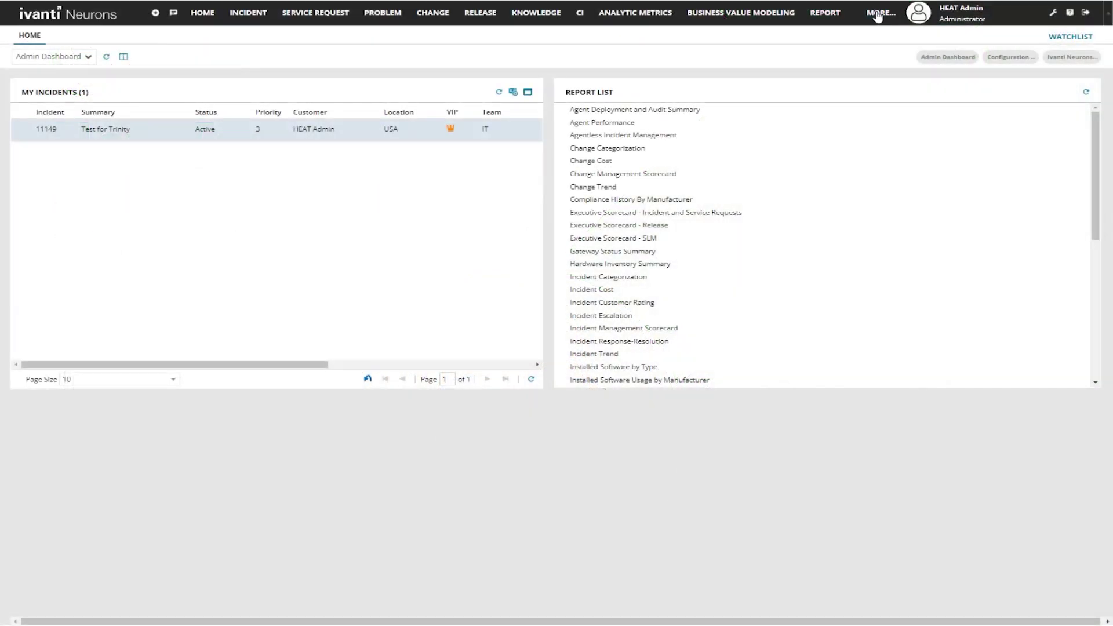
Search the full object list for 'CI Service' and open the CI Service workspace
{"action": "left_click", "coordinate": [878, 15]}
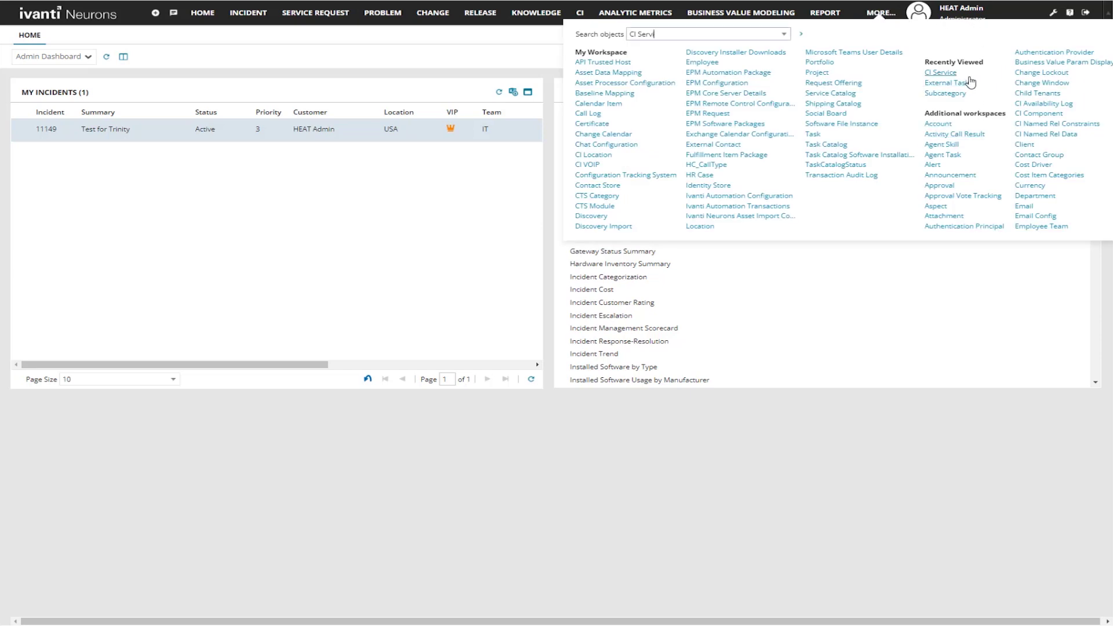
{"action": "left_click", "coordinate": [664, 34]}
{"action": "key", "text": "BackSpace"}
{"action": "key", "text": "Return"}
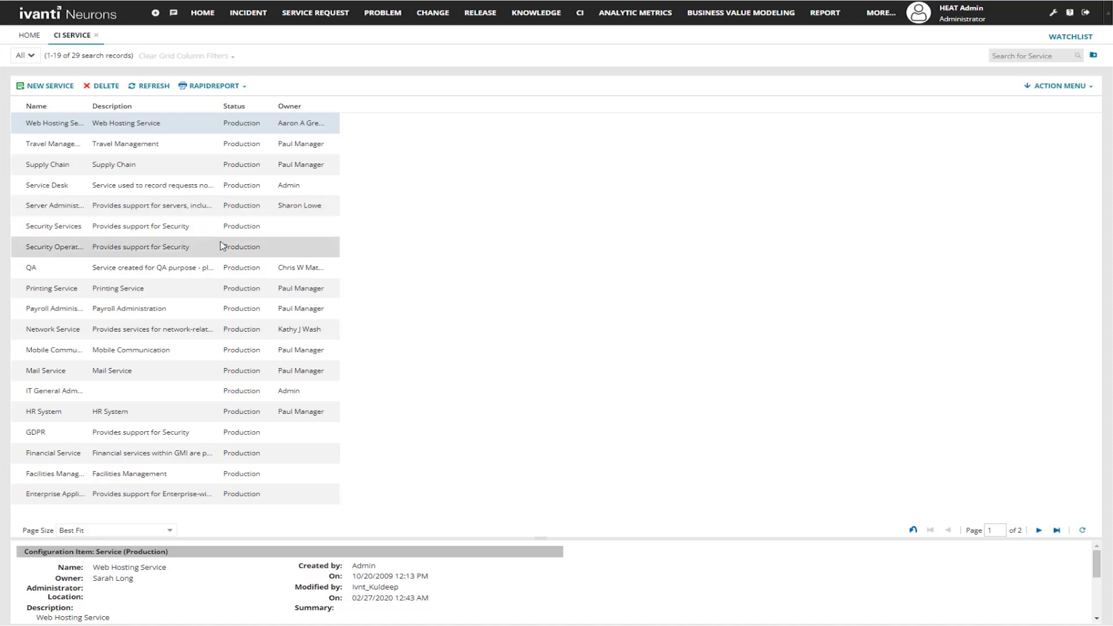
Create a new service named 'Mobile Device' with Type Of Service Both and status Production
{"action": "left_click", "coordinate": [48, 89]}
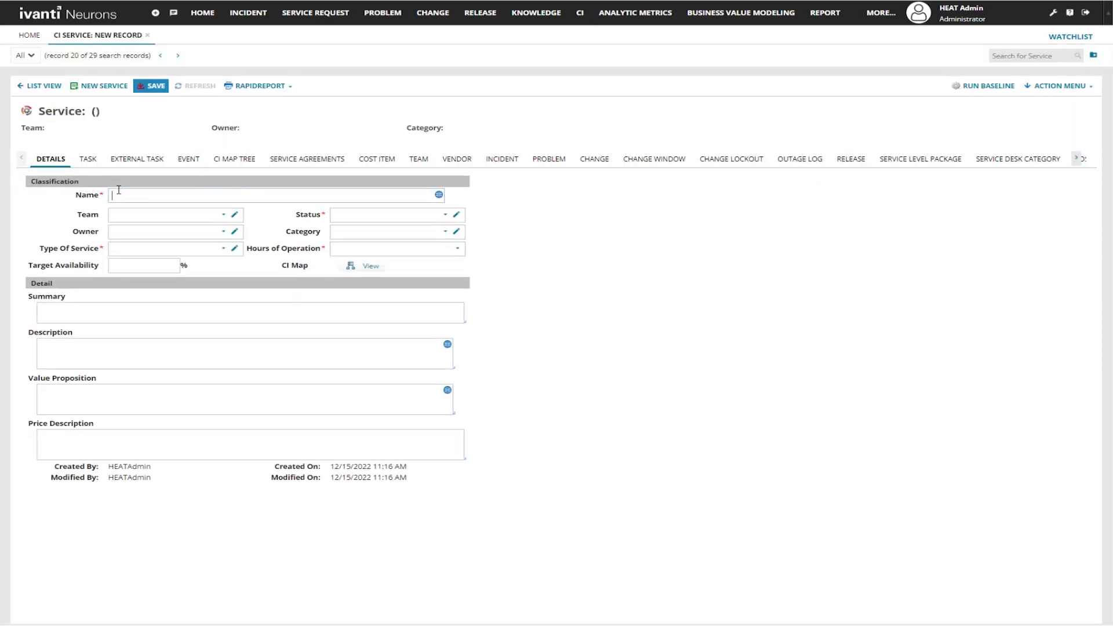
{"action": "type", "text": "Mobile Device"}
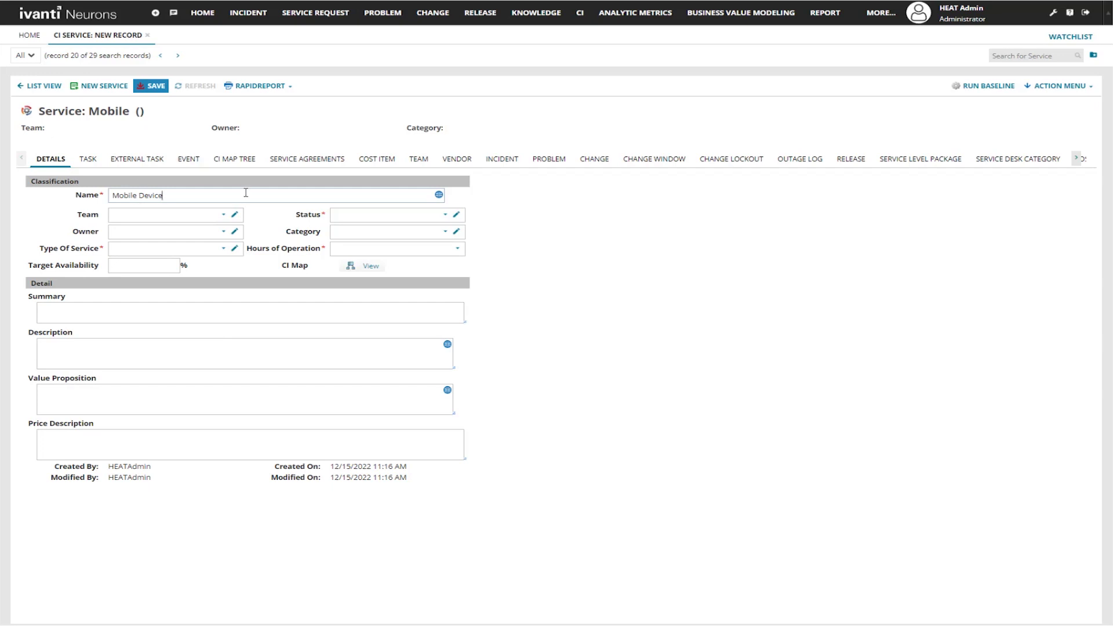
{"action": "left_click", "coordinate": [223, 248]}
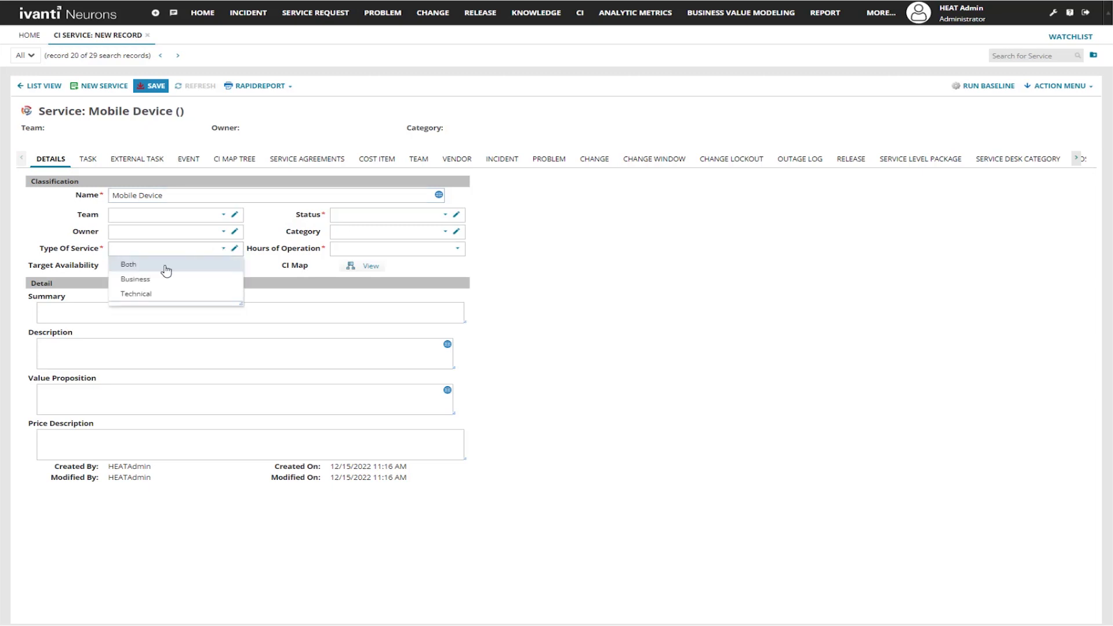
{"action": "left_click", "coordinate": [167, 270]}
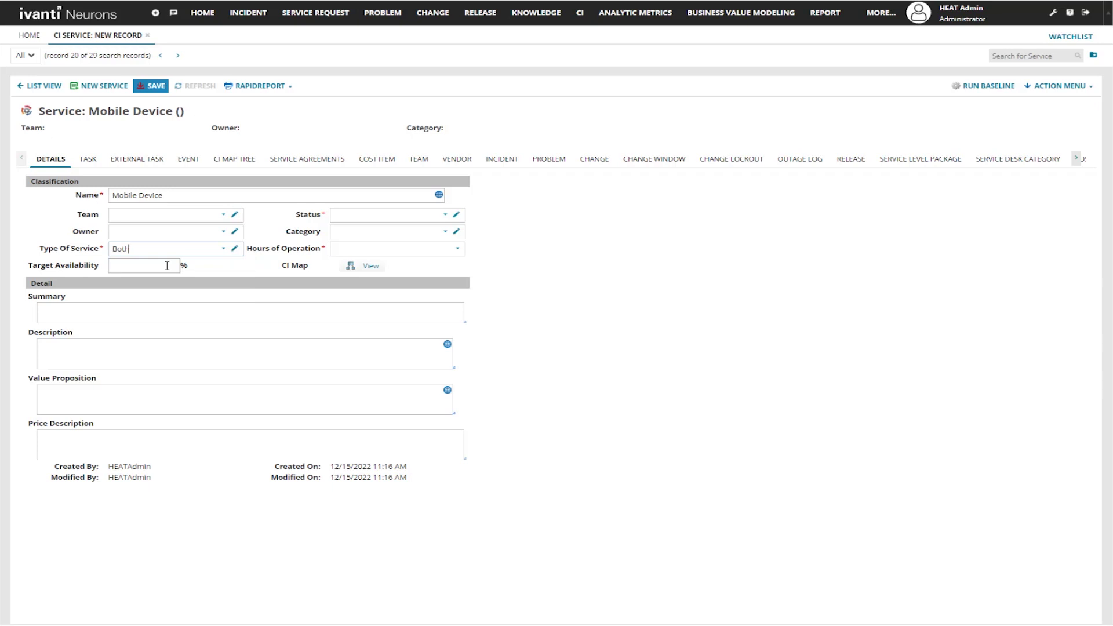
{"action": "left_click", "coordinate": [445, 216]}
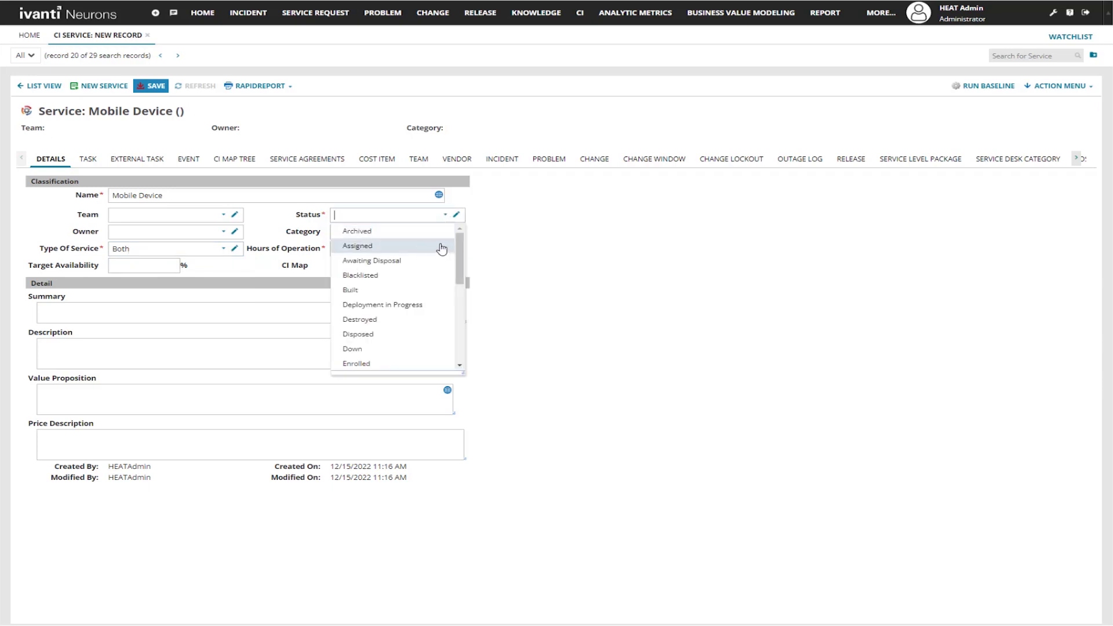
{"action": "left_click_drag", "start_coordinate": [464, 249], "coordinate": [462, 326]}
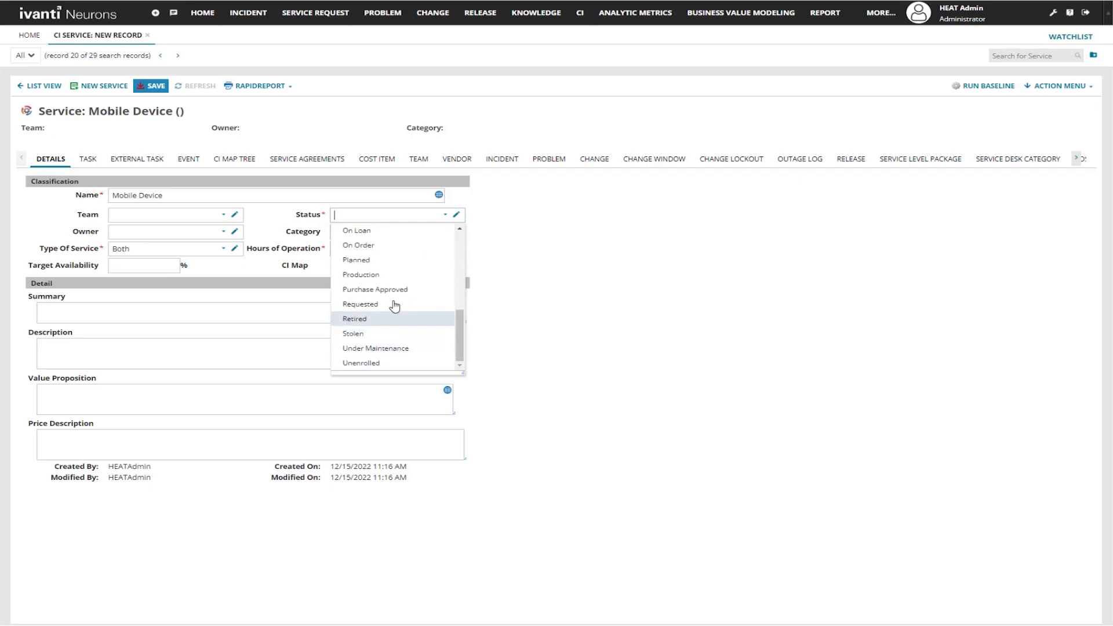
{"action": "left_click", "coordinate": [380, 276]}
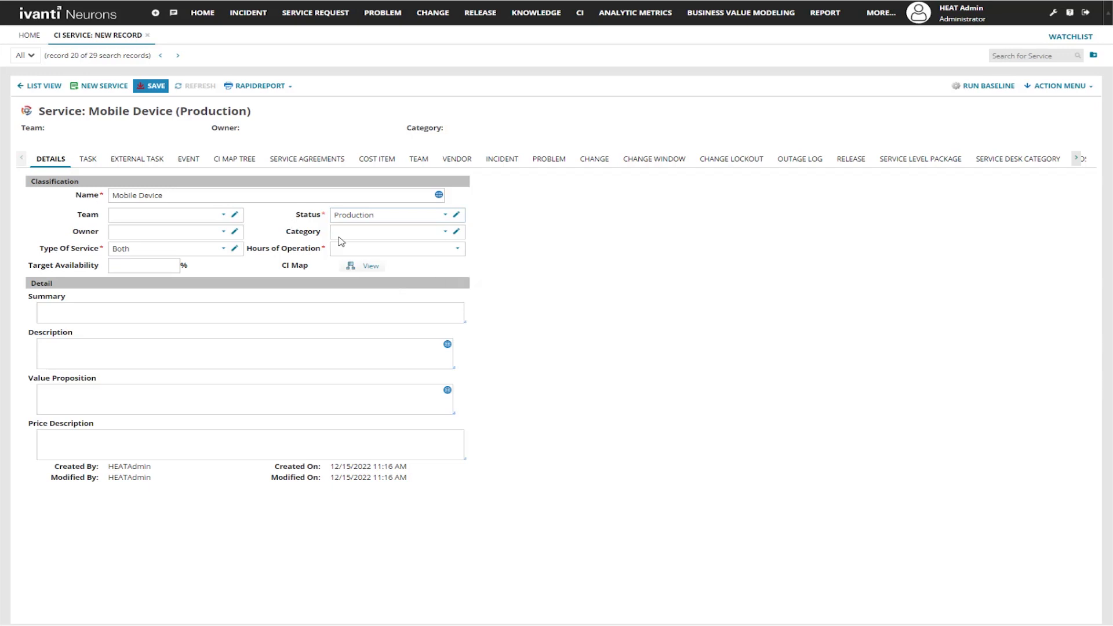
Set the service's category to Network Device and hours of operation to Weekly HOP
{"action": "left_click", "coordinate": [445, 232]}
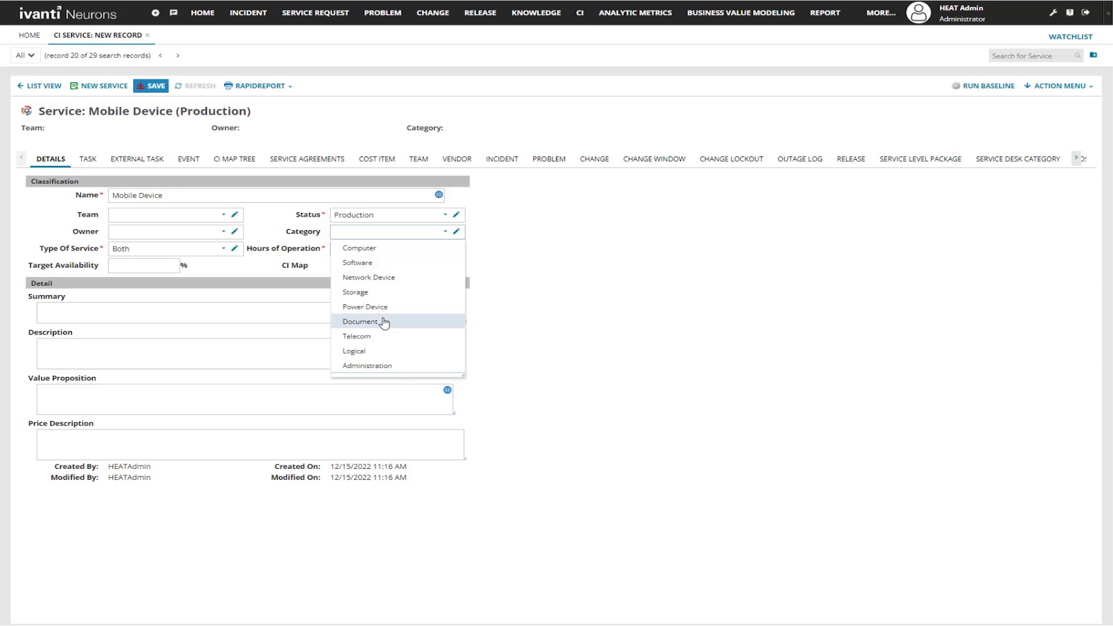
{"action": "left_click", "coordinate": [383, 281]}
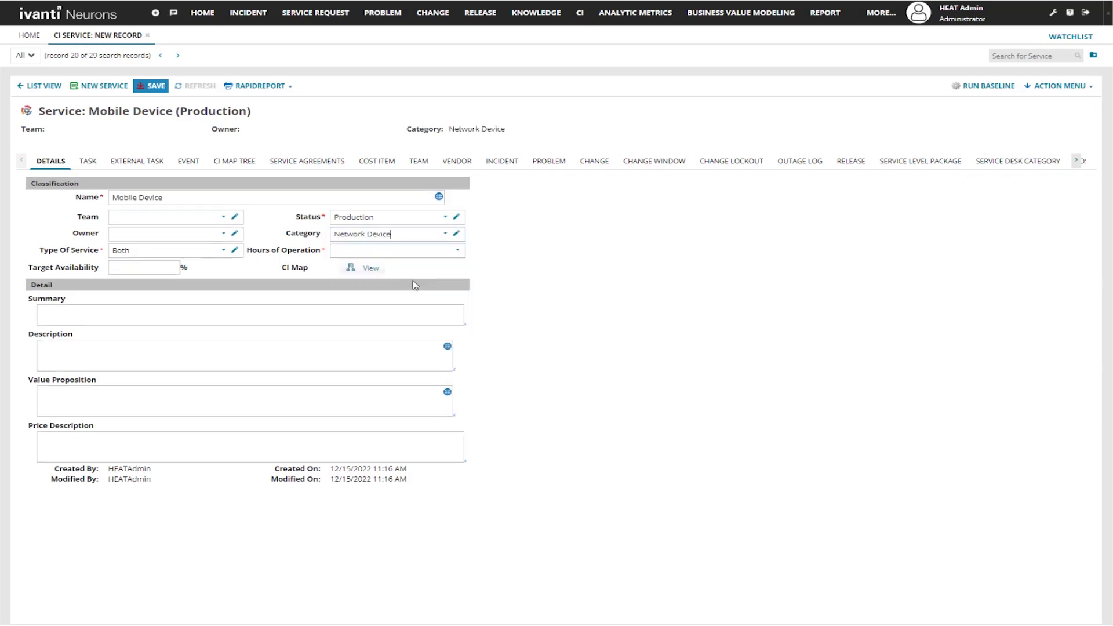
{"action": "left_click", "coordinate": [457, 252]}
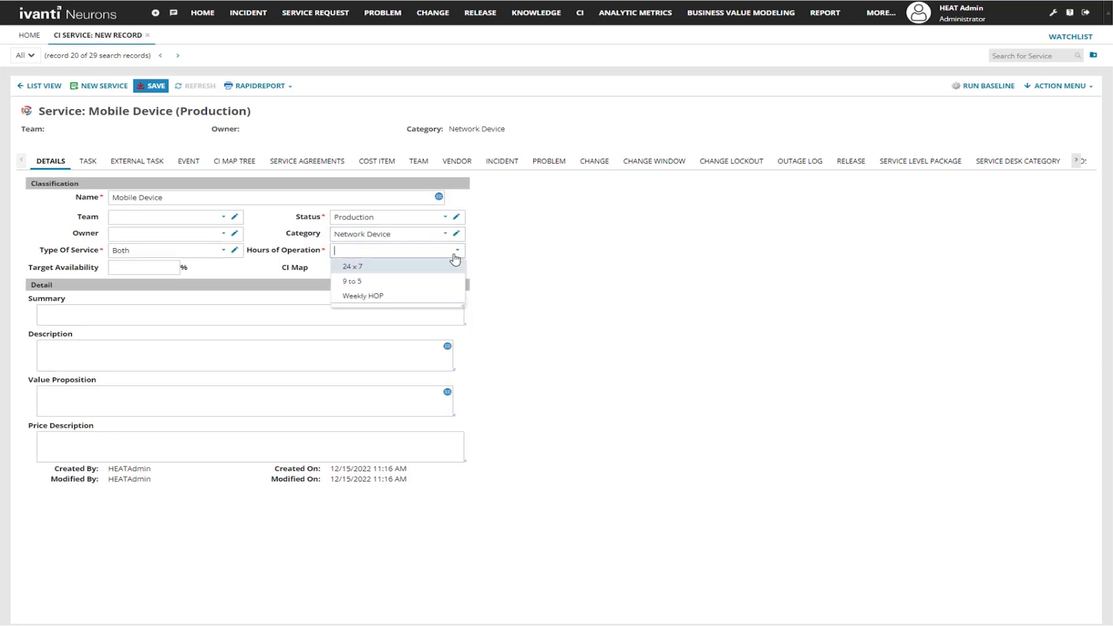
{"action": "left_click", "coordinate": [425, 297]}
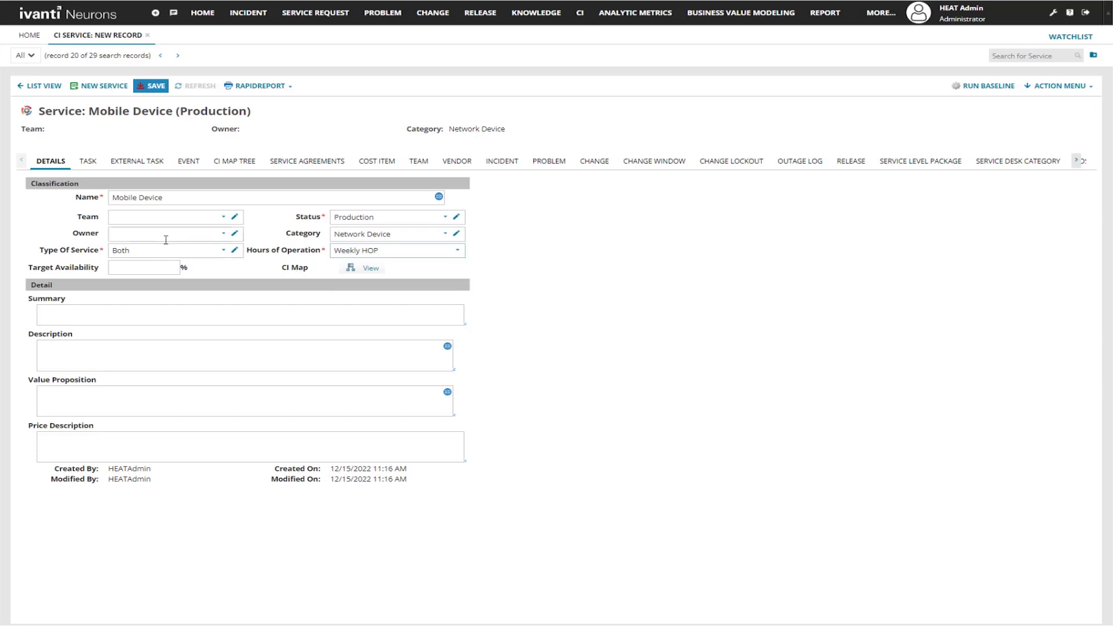
Assign the service to the Service Desk team and choose its owner
{"action": "left_click", "coordinate": [224, 218]}
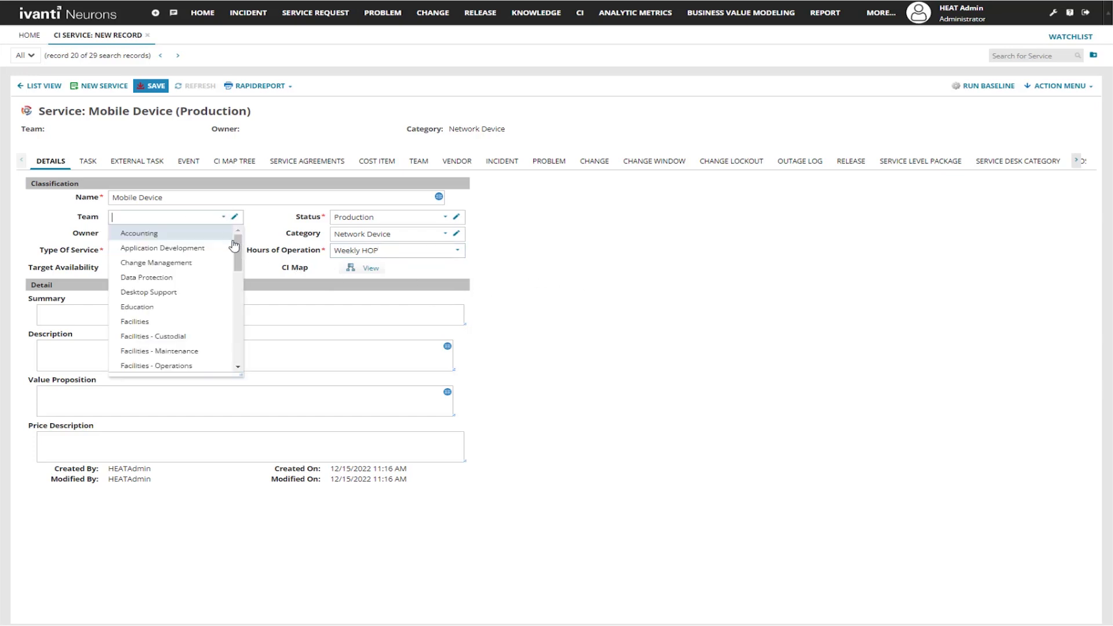
{"action": "left_click_drag", "start_coordinate": [237, 247], "coordinate": [238, 348]}
{"action": "left_click", "coordinate": [168, 335]}
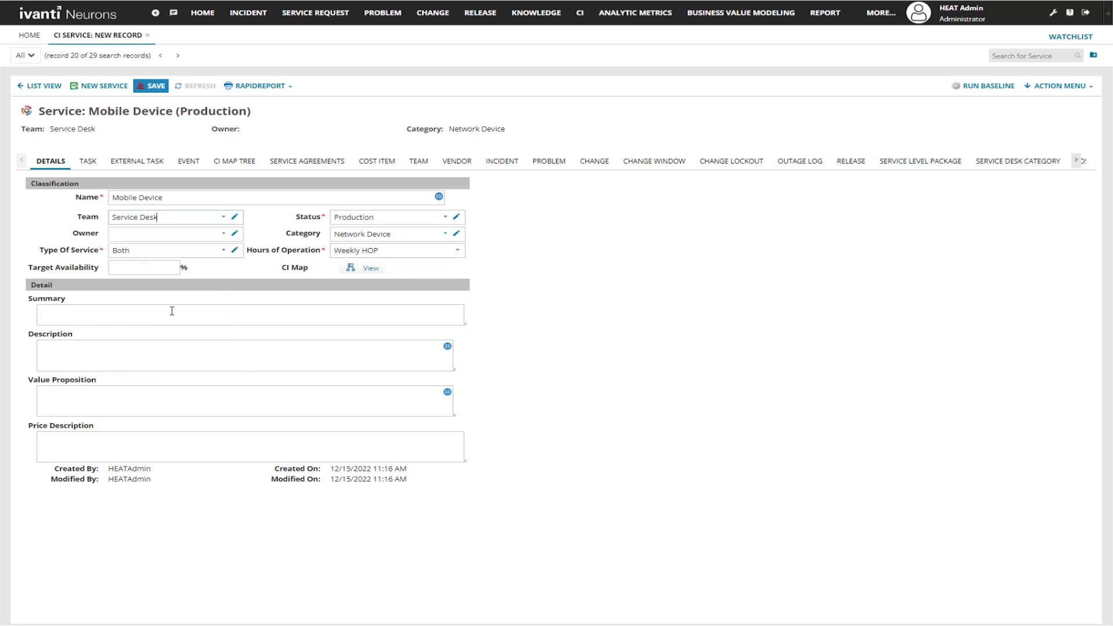
{"action": "left_click", "coordinate": [224, 234]}
{"action": "mouse_move", "coordinate": [237, 264]}
{"action": "left_mouse_down"}
{"action": "mouse_move", "coordinate": [238, 300]}
{"action": "mouse_move", "coordinate": [237, 267]}
{"action": "left_mouse_up"}
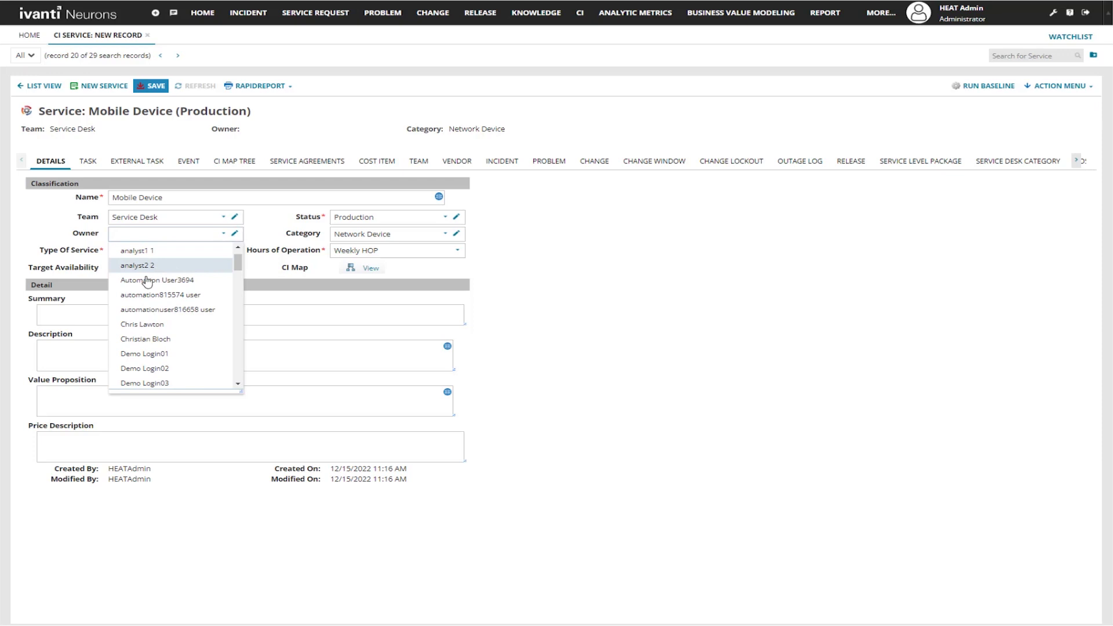
{"action": "scroll", "coordinate": [151, 281], "scroll_direction": "up", "scroll_amount": 1}
{"action": "left_click", "coordinate": [174, 265]}
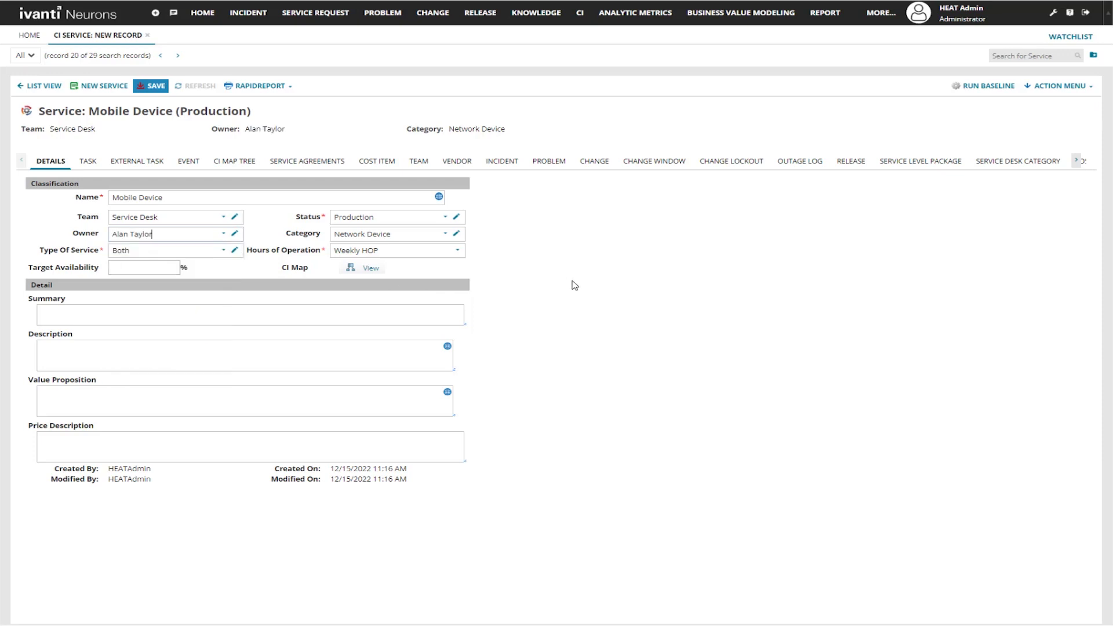
Save the Mobile Device service and show its empty Service Desk Category section
{"action": "left_click", "coordinate": [148, 87]}
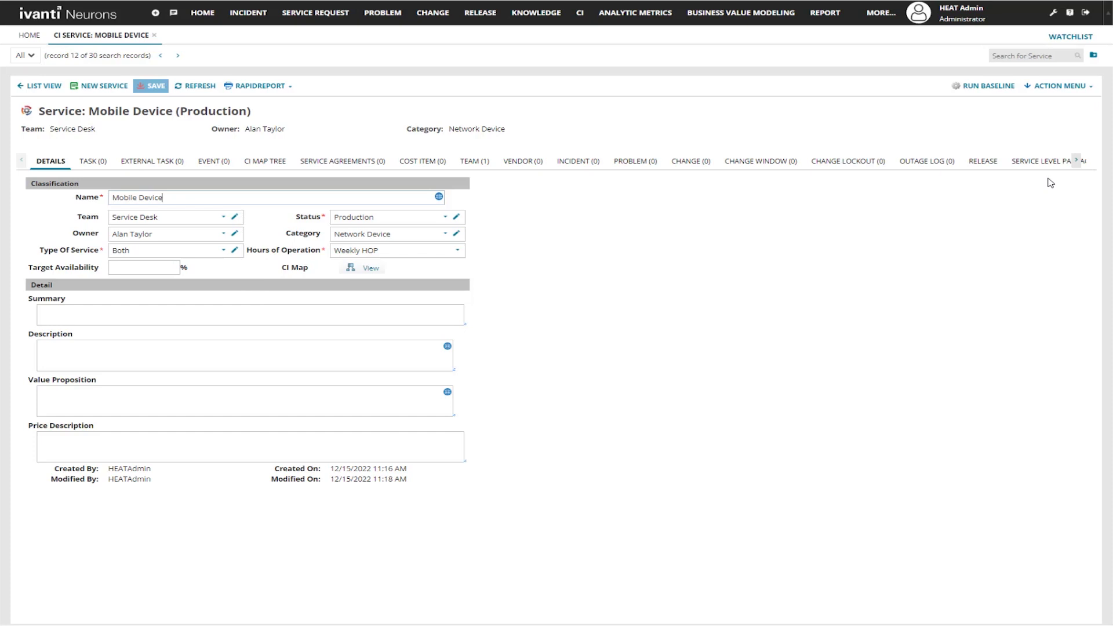
{"action": "left_click", "coordinate": [1078, 162]}
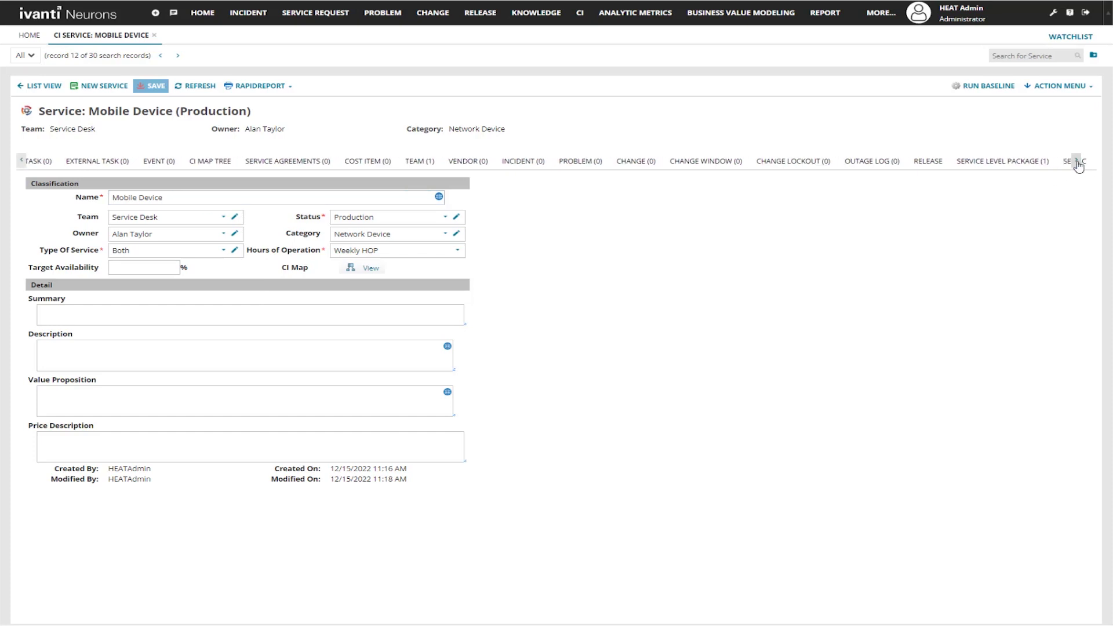
{"action": "left_click", "coordinate": [1077, 163]}
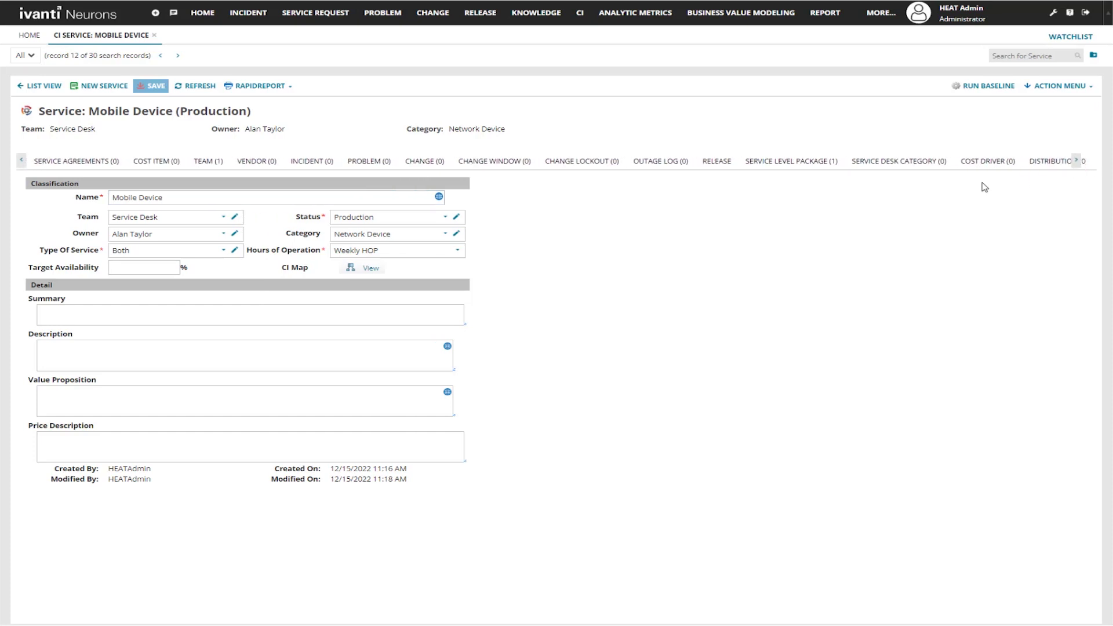
{"action": "left_click", "coordinate": [896, 165]}
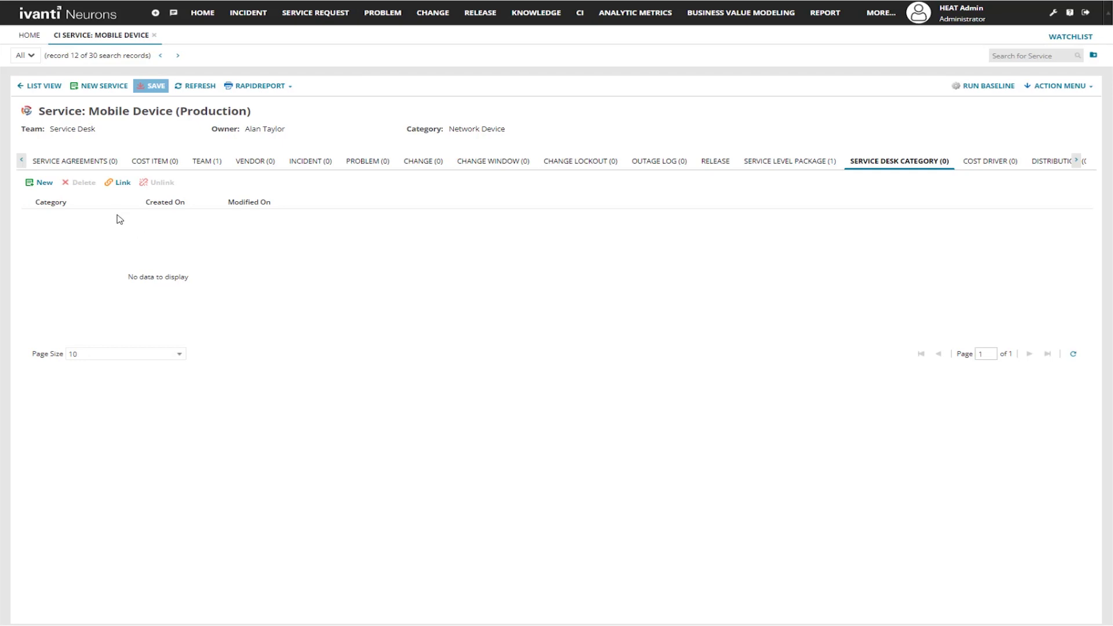
Search existing categories for 'Connection', then close the search without linking one
{"action": "left_click", "coordinate": [122, 183]}
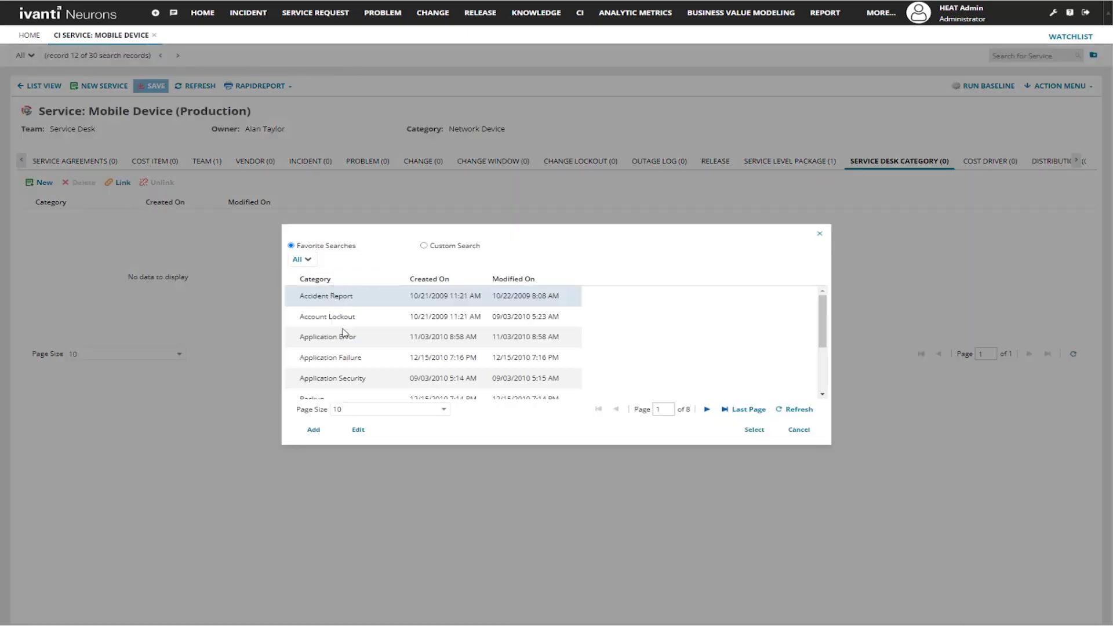
{"action": "left_click", "coordinate": [398, 282]}
{"action": "mouse_move", "coordinate": [420, 377]}
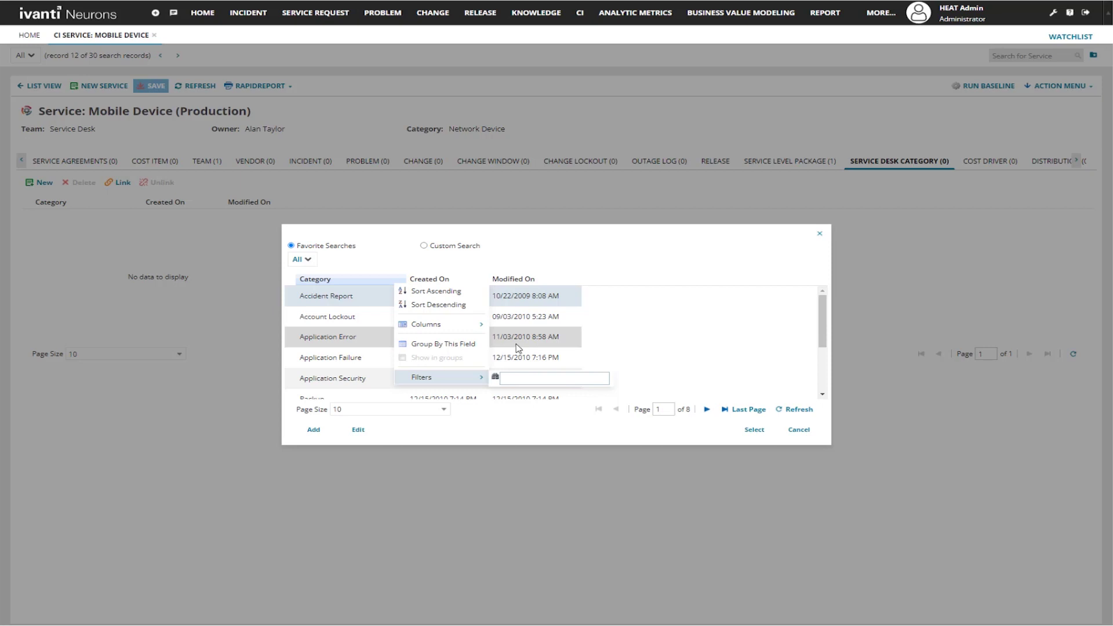
{"action": "type", "text": "Connection"}
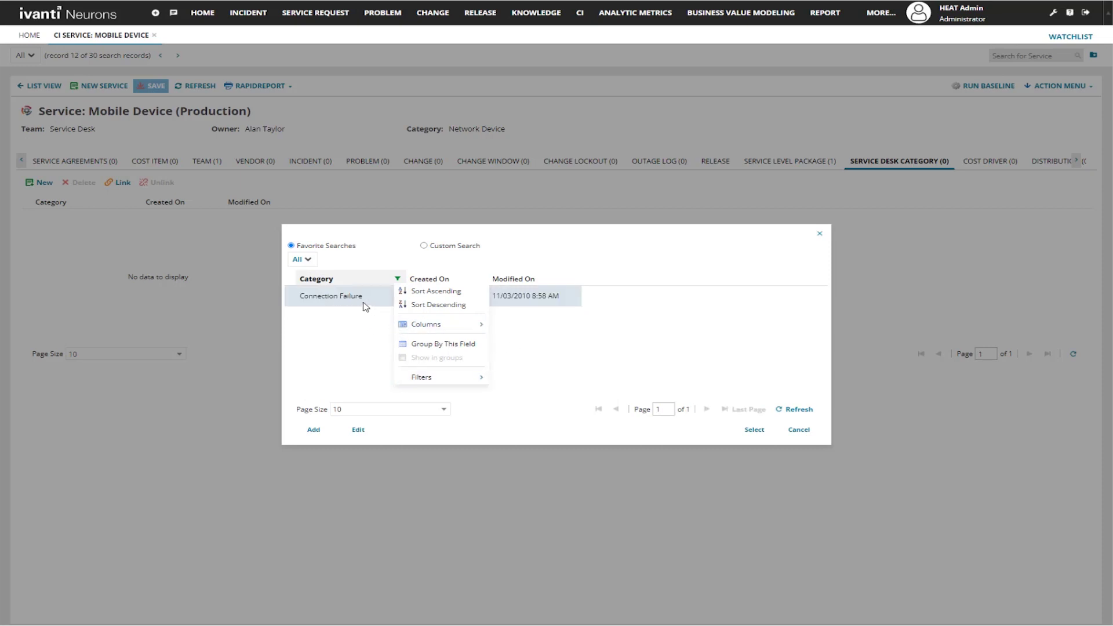
{"action": "left_click", "coordinate": [803, 432]}
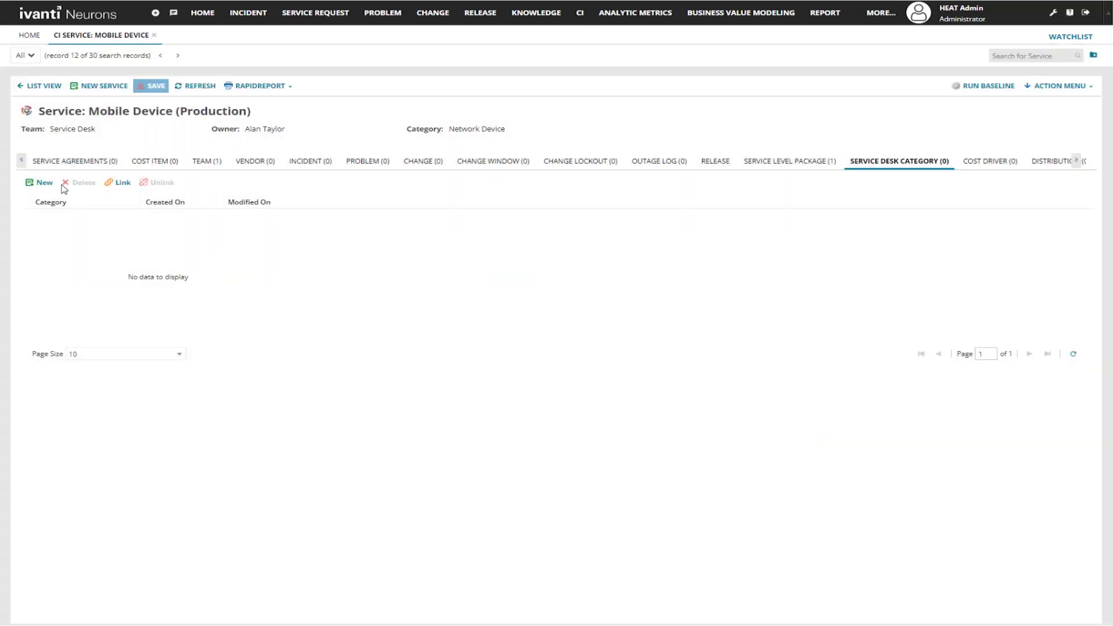
Create and save a new service desk category named Connections for this service
{"action": "left_click", "coordinate": [40, 183]}
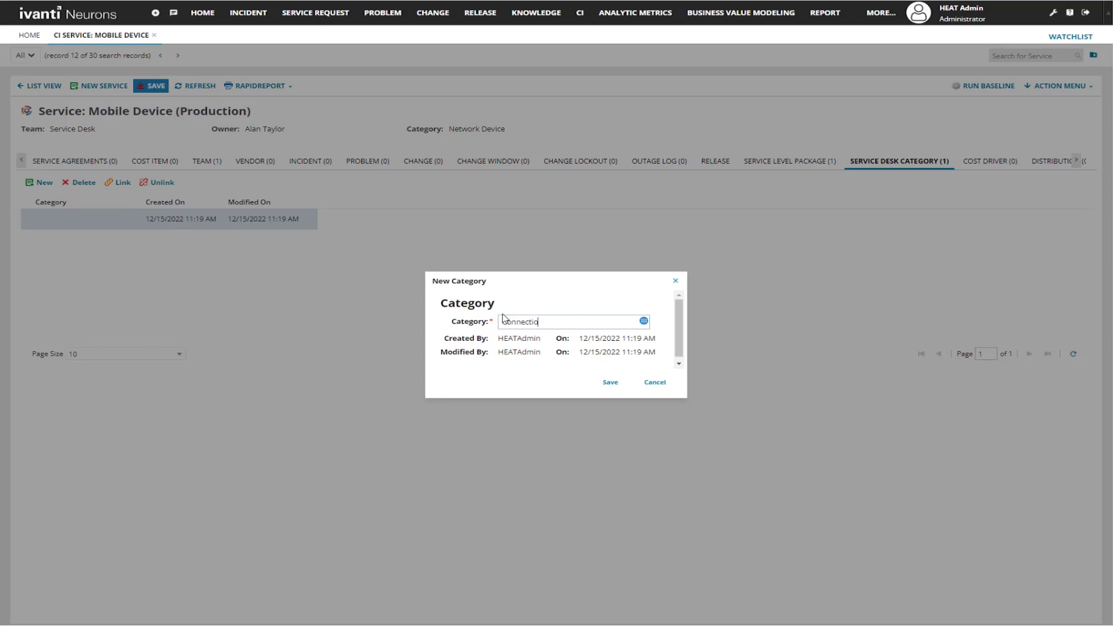
{"action": "type", "text": "s"}
{"action": "left_click", "coordinate": [610, 382]}
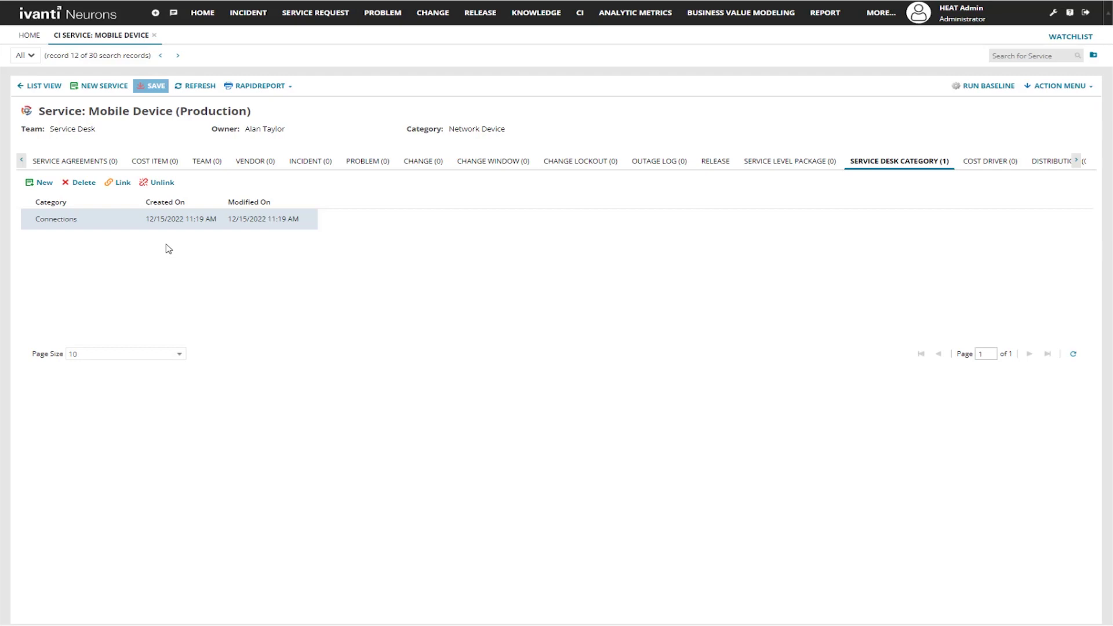
Find 'Sub' in the object list and open the Subcategory workspace
{"action": "left_click", "coordinate": [873, 16]}
{"action": "left_click", "coordinate": [676, 33]}
{"action": "key", "text": "ctrl+a"}
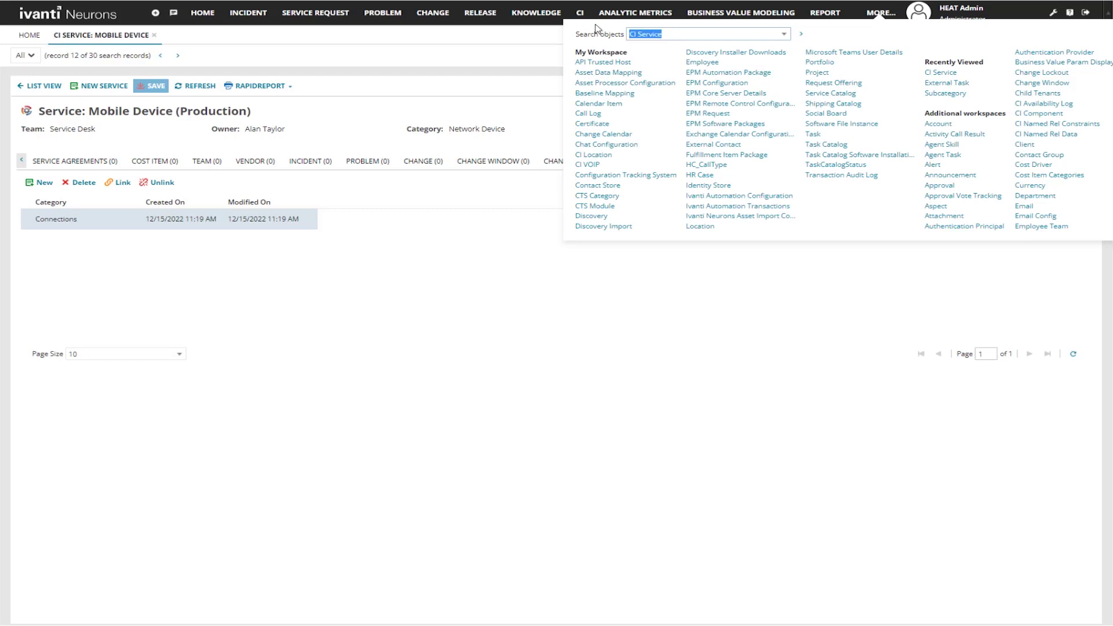
{"action": "type", "text": "Sub"}
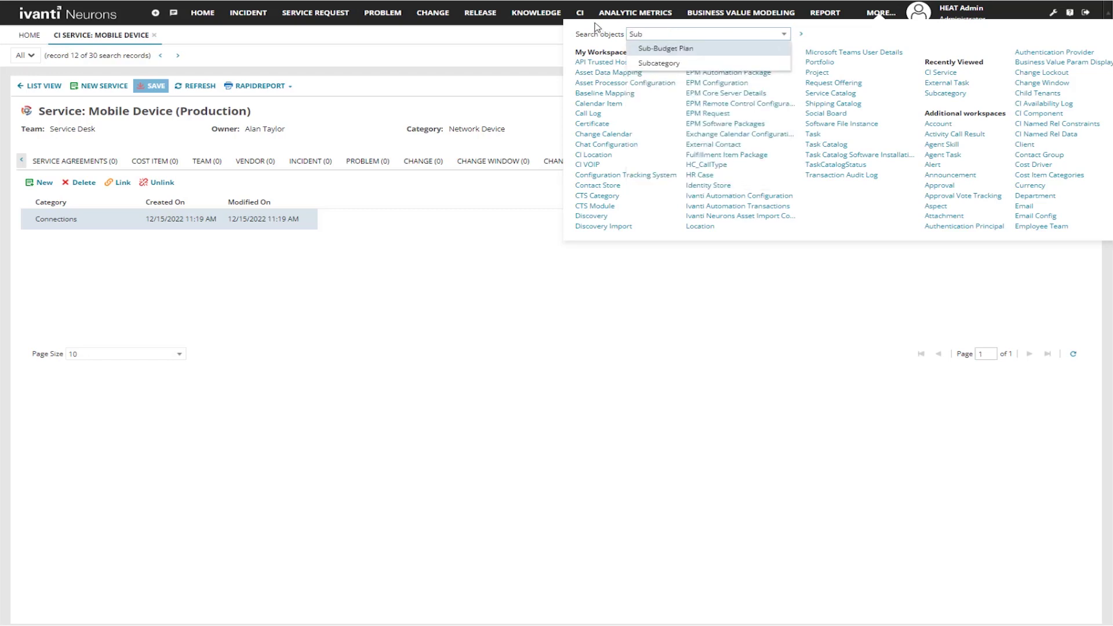
{"action": "left_click", "coordinate": [683, 66]}
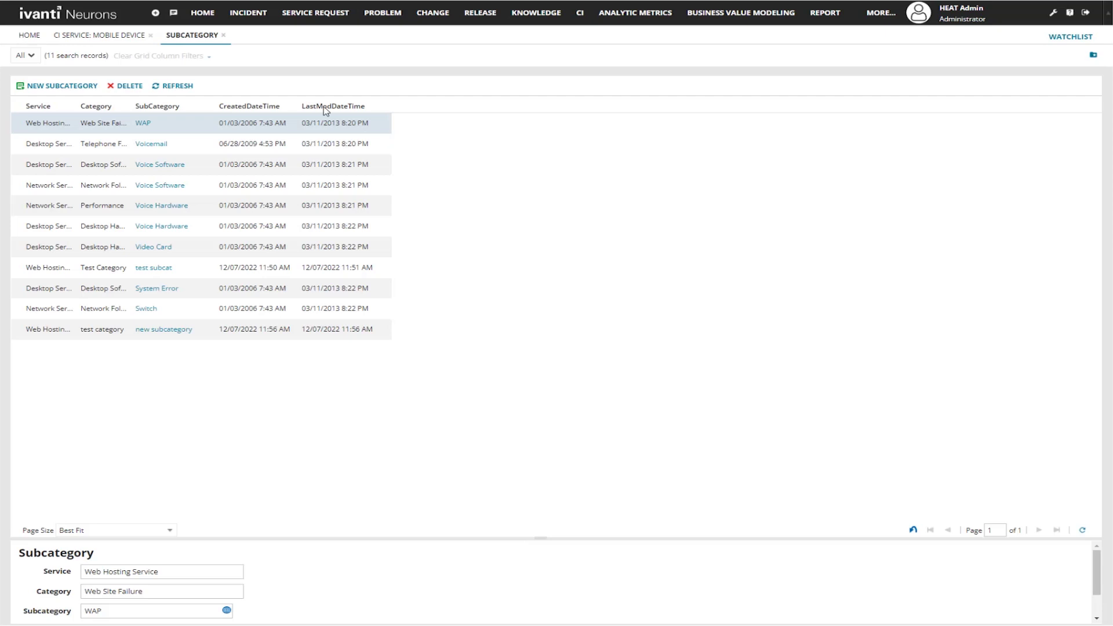
Save a new Failure subcategory with service Mobile Device and category Connections
{"action": "left_click", "coordinate": [57, 86]}
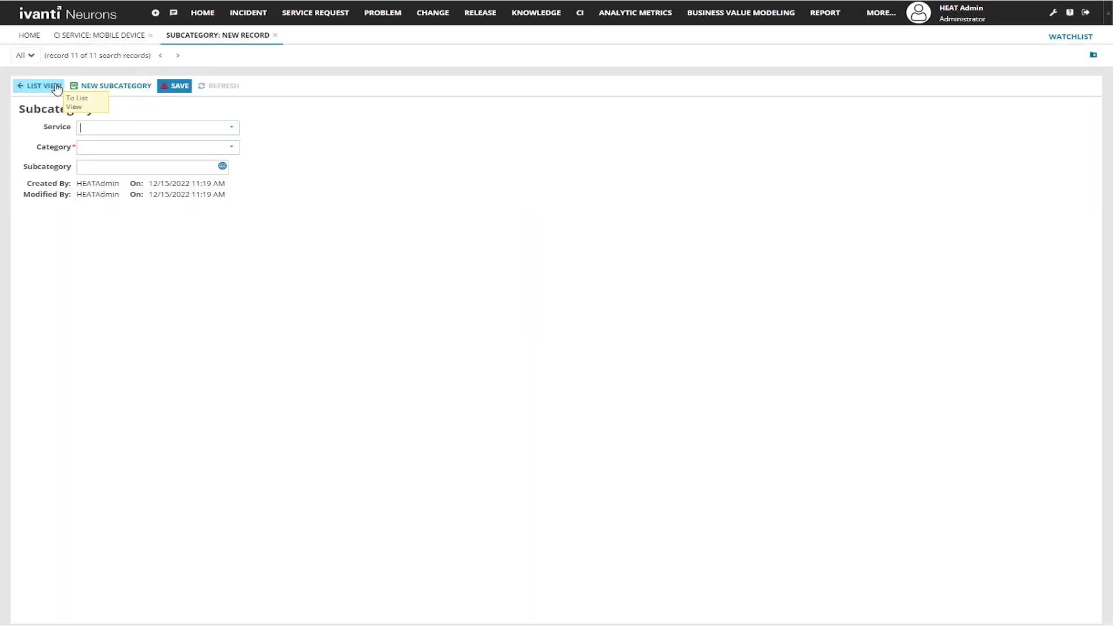
{"action": "left_click", "coordinate": [234, 129]}
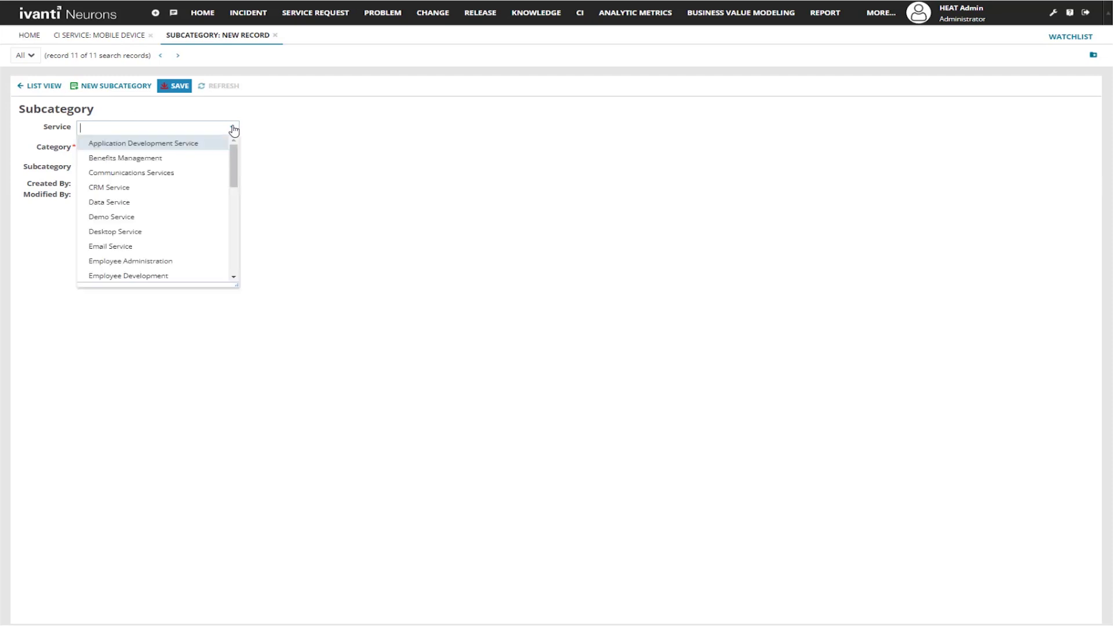
{"action": "scroll", "coordinate": [155, 235], "scroll_direction": "down", "scroll_amount": 4}
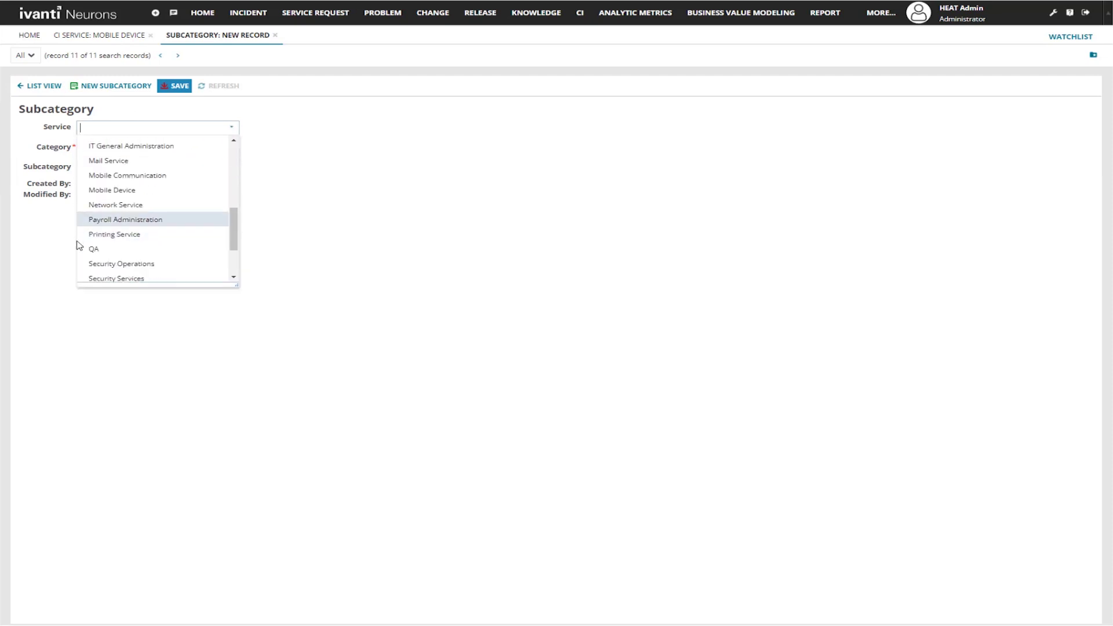
{"action": "left_click", "coordinate": [122, 191]}
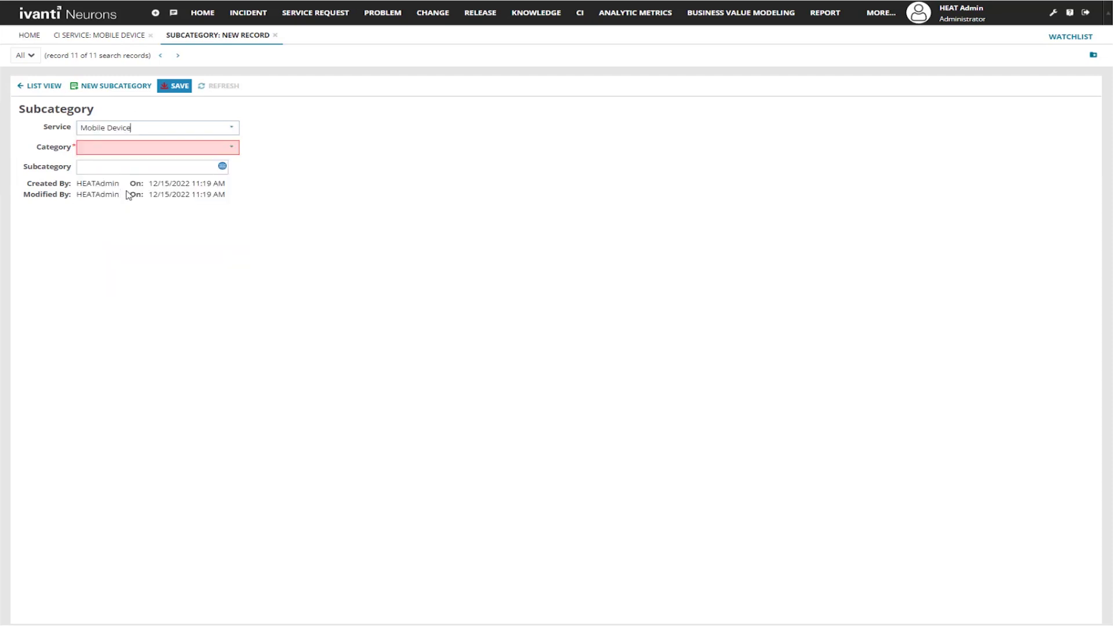
{"action": "left_click", "coordinate": [234, 146]}
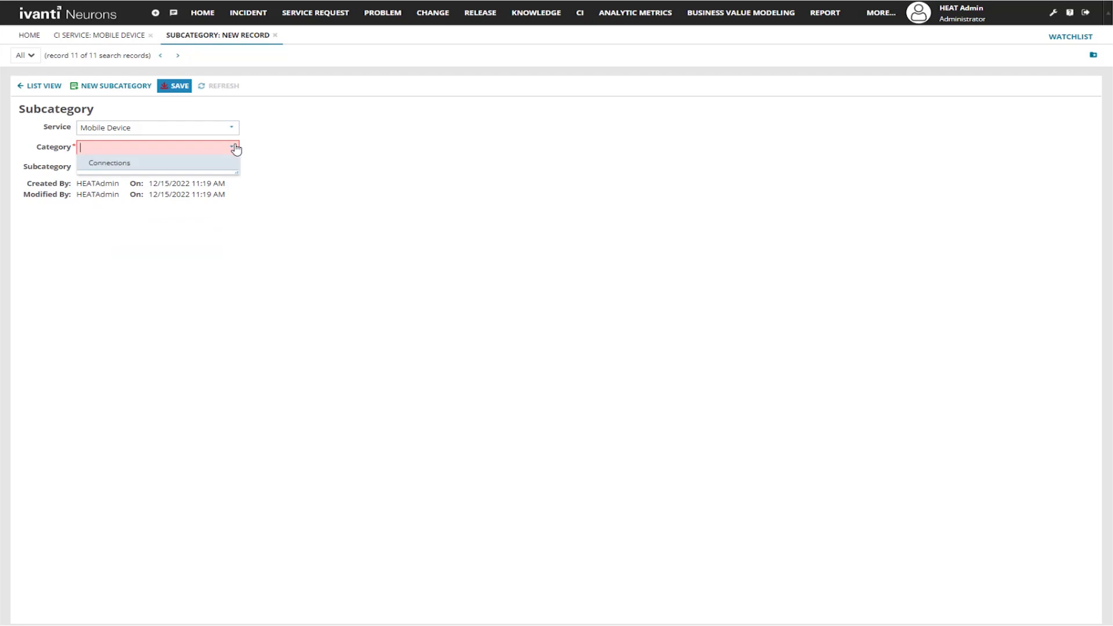
{"action": "left_click", "coordinate": [148, 166]}
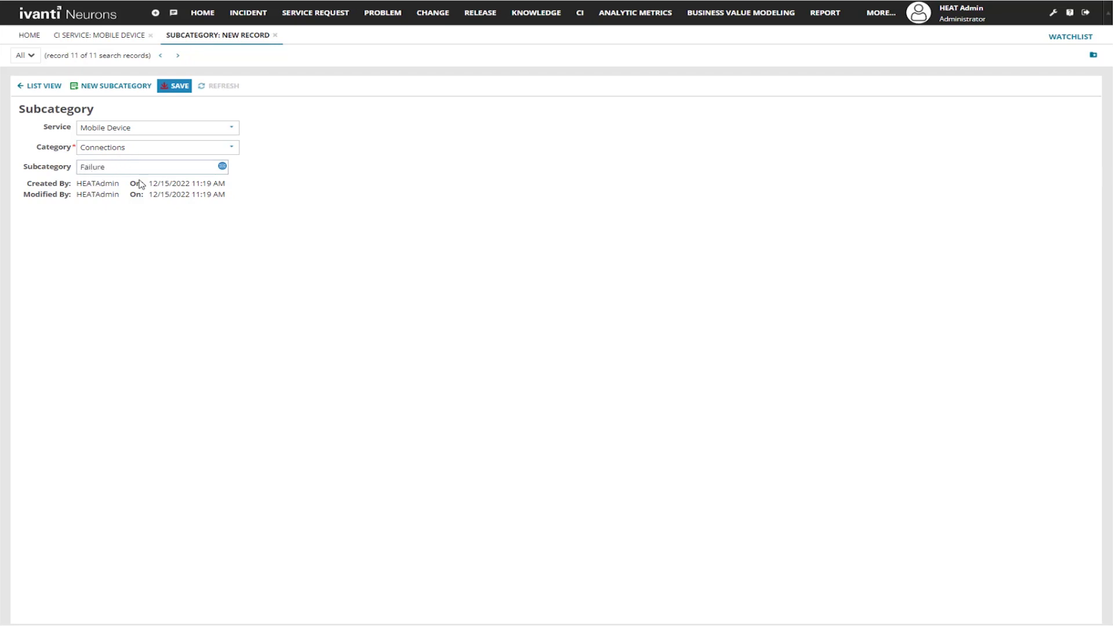
{"action": "left_click", "coordinate": [170, 86]}
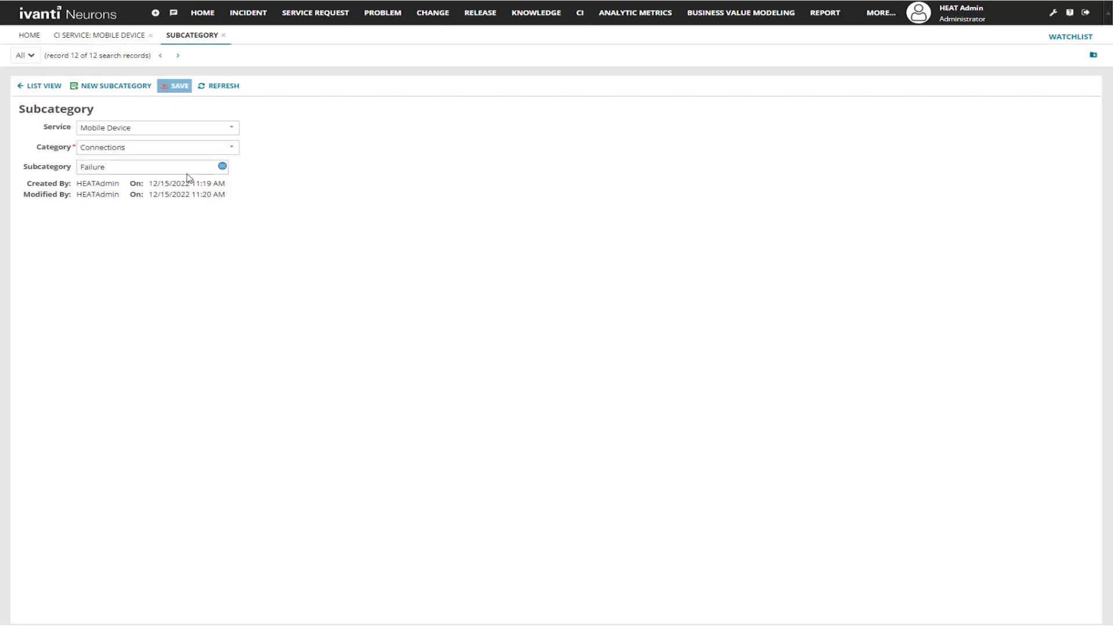
Start a new incident with service Mobile Device, category Connections and subcategory Failure
{"action": "left_click", "coordinate": [244, 15]}
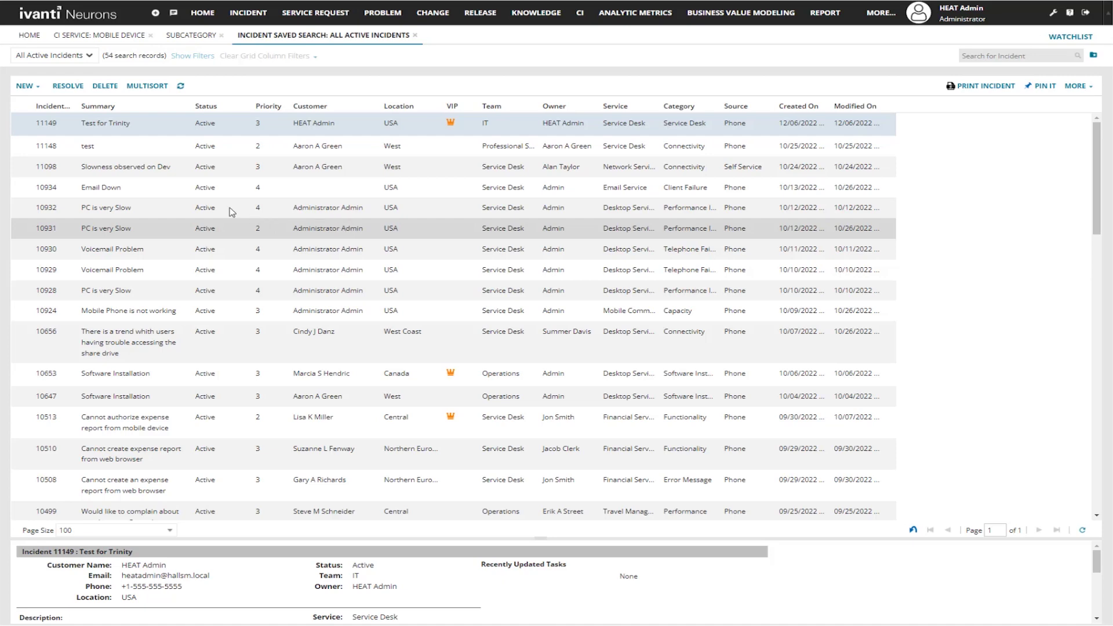
{"action": "left_click", "coordinate": [24, 87]}
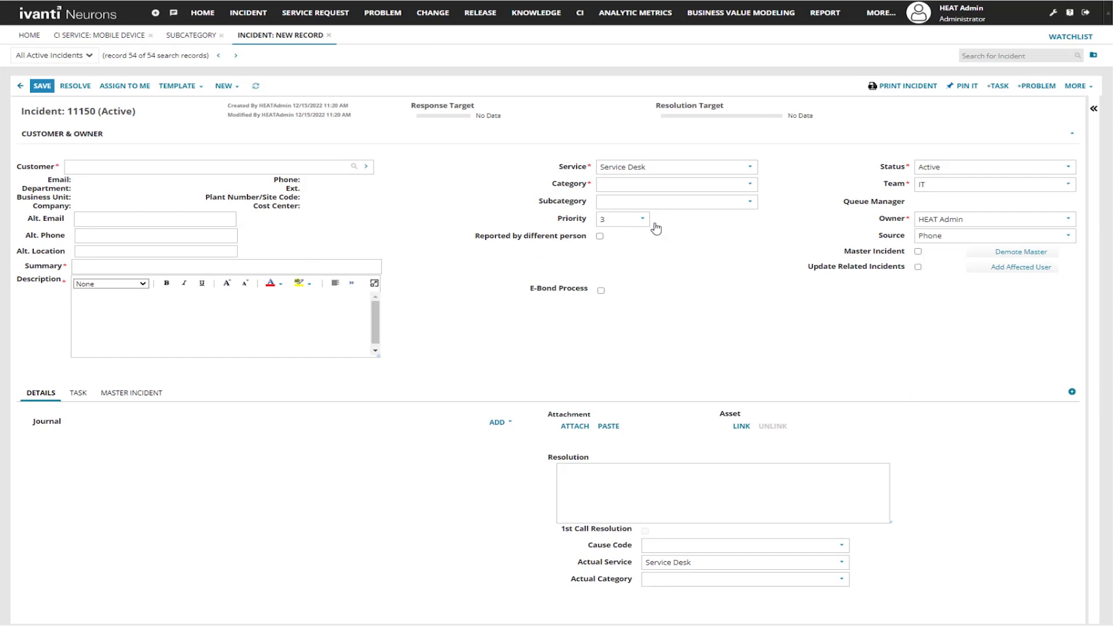
{"action": "left_click", "coordinate": [750, 167]}
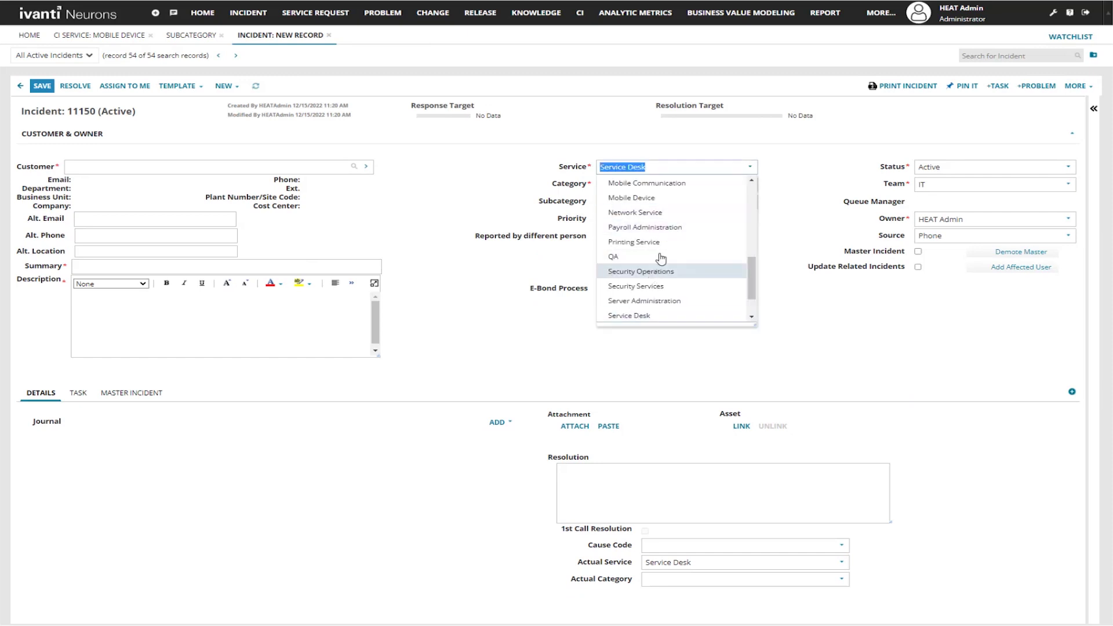
{"action": "left_click", "coordinate": [658, 198]}
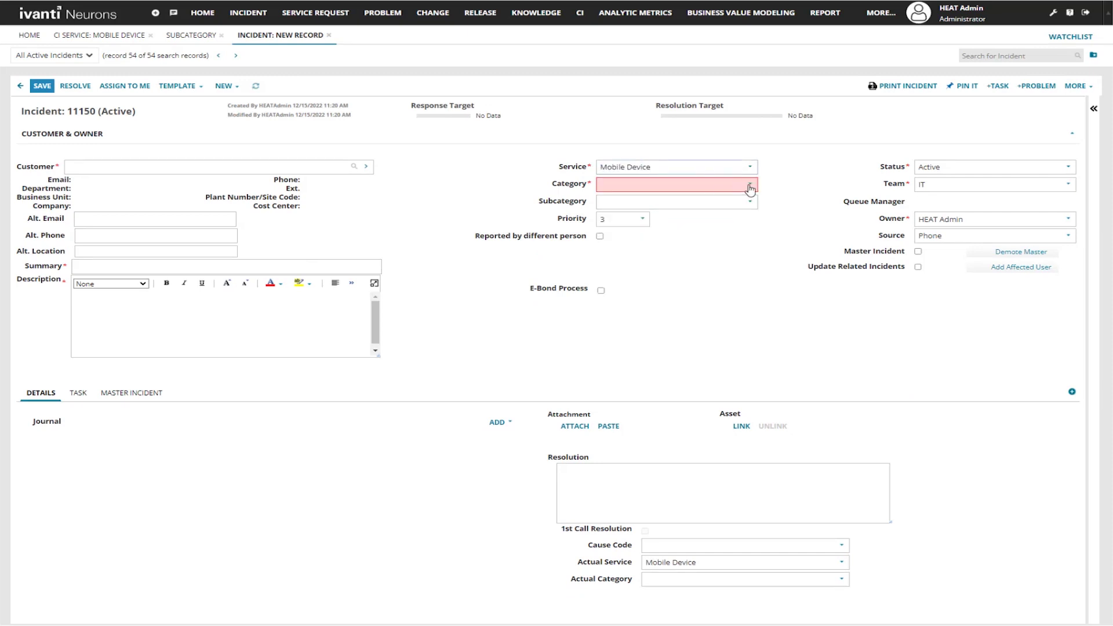
{"action": "left_click", "coordinate": [750, 184]}
{"action": "left_click", "coordinate": [690, 200]}
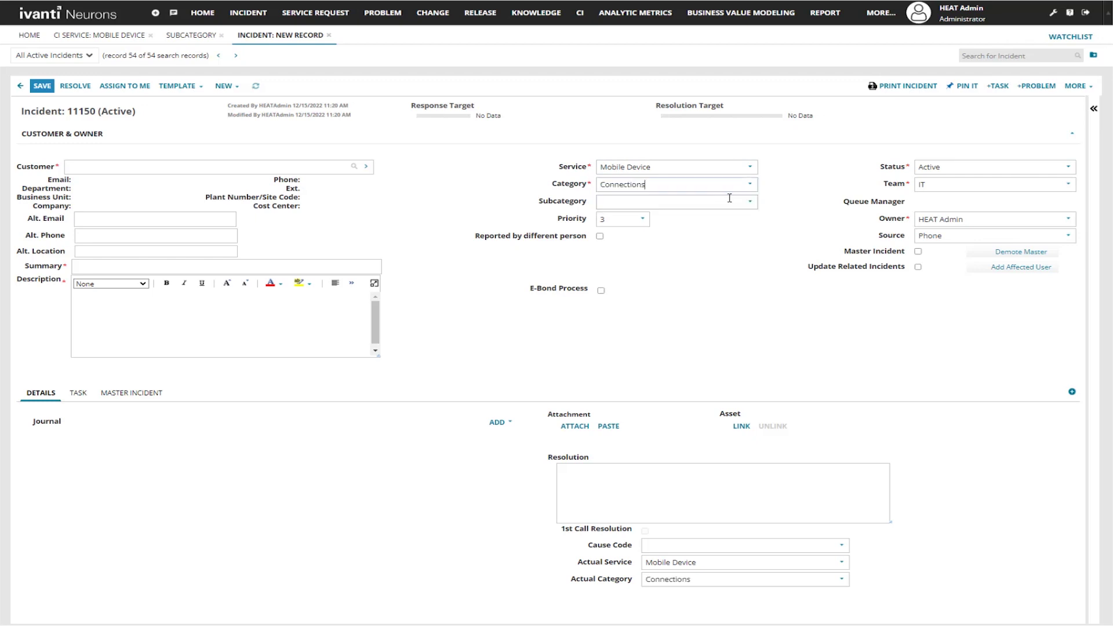
{"action": "left_click", "coordinate": [748, 204]}
{"action": "left_click", "coordinate": [651, 225]}
Return to the Mobile Device service record and show its Details
{"action": "left_click", "coordinate": [108, 38]}
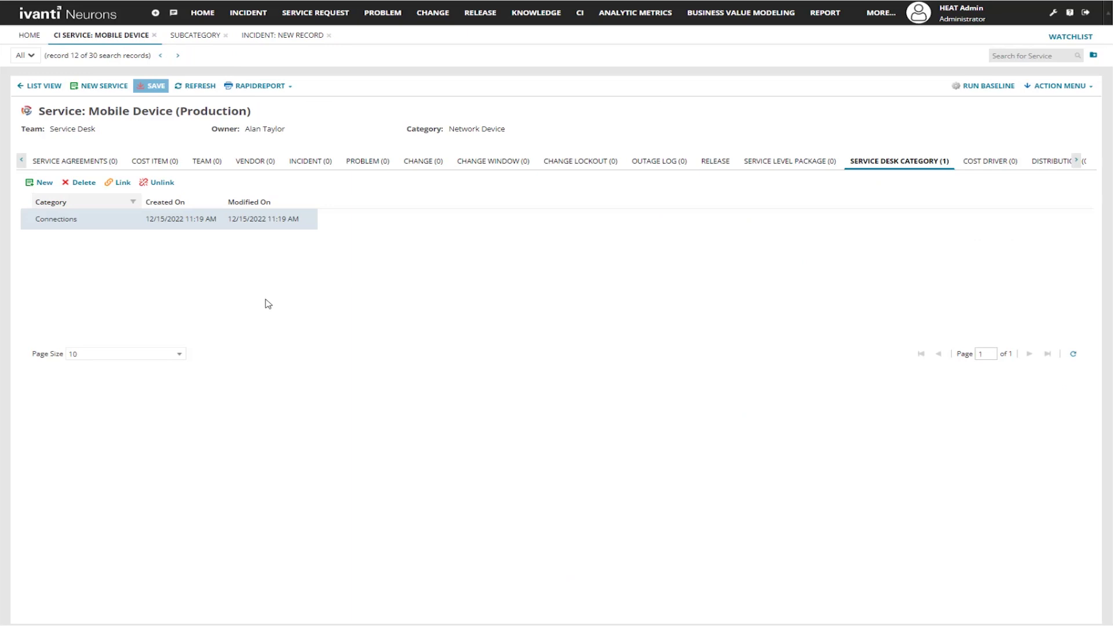
{"action": "left_click", "coordinate": [23, 164]}
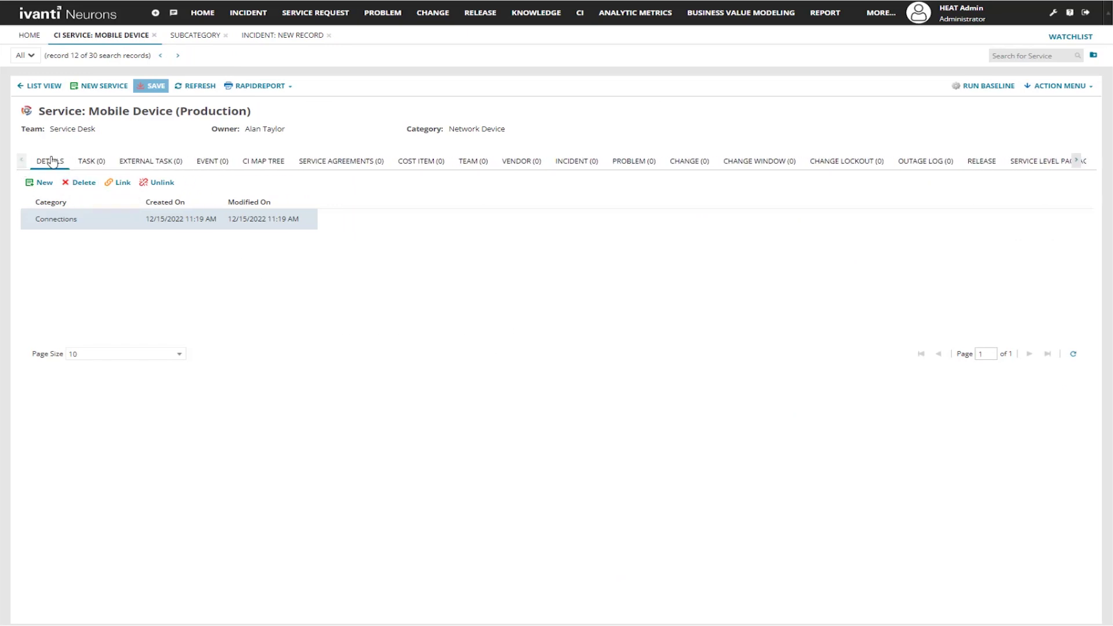
{"action": "left_click", "coordinate": [51, 162]}
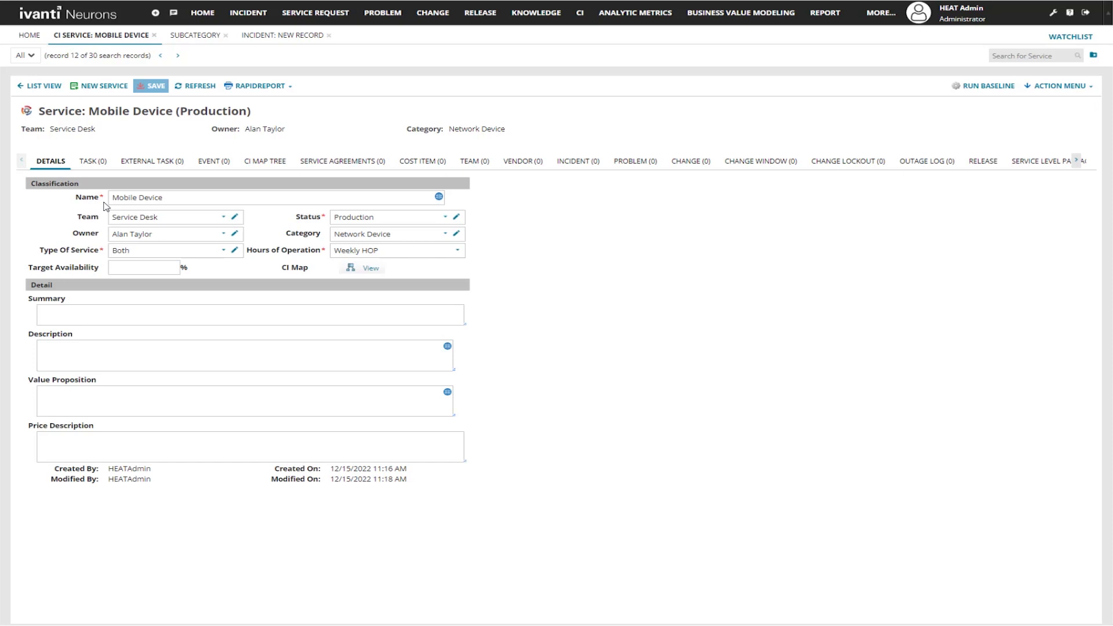